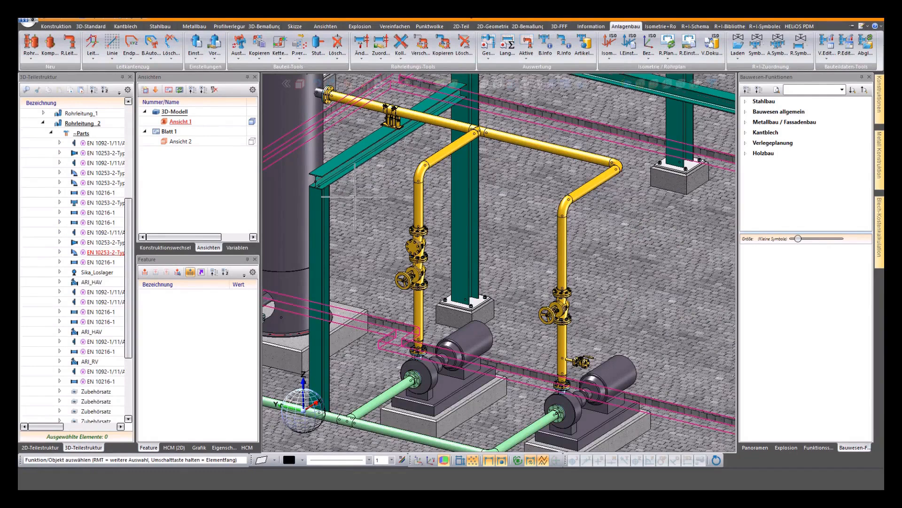
Insulate the first pump's pipe run along its guide line with 50 mm Rohrdämmung ISD for DN 100, excluding valves and flanges
{"action": "right_click", "coordinate": [417, 173]}
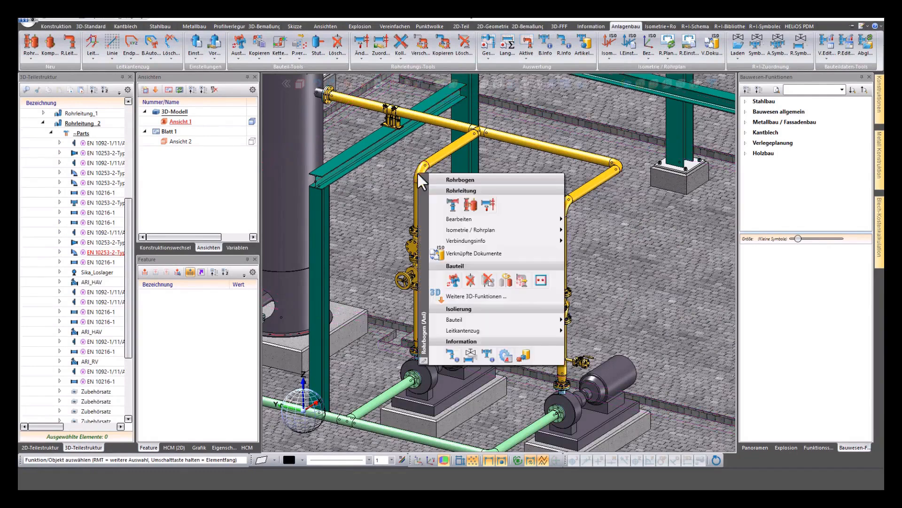
{"action": "mouse_move", "coordinate": [491, 334]}
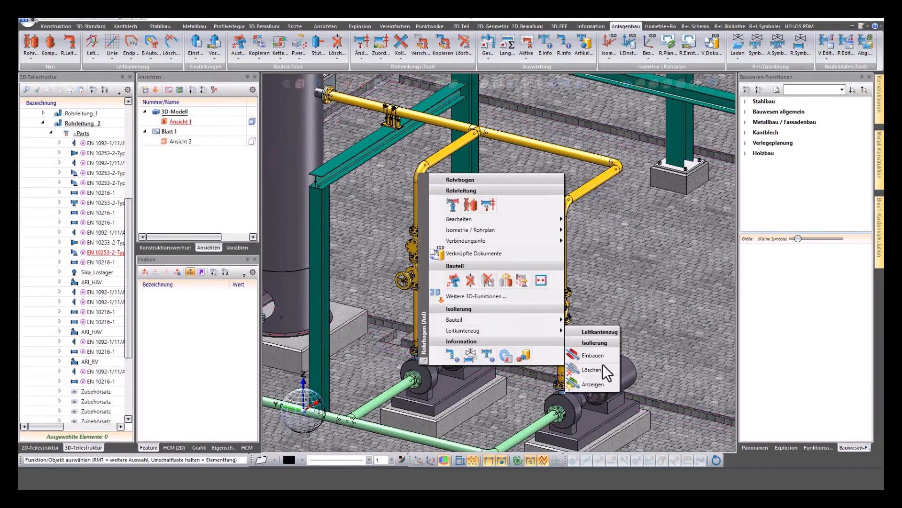
{"action": "left_click", "coordinate": [593, 356]}
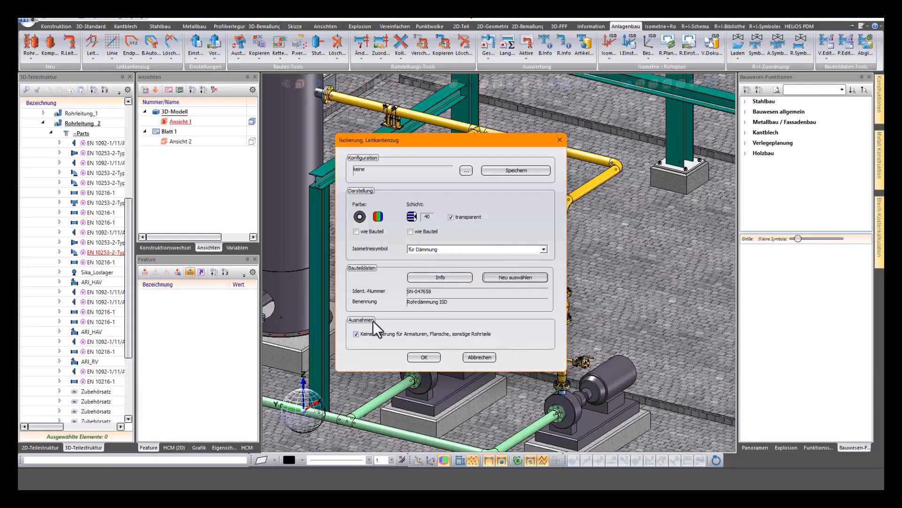
{"action": "left_click", "coordinate": [423, 357]}
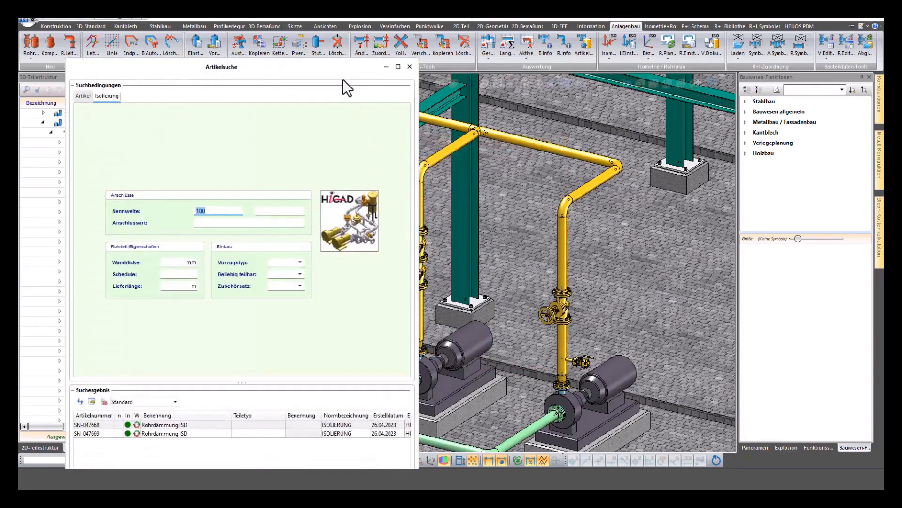
{"action": "left_click_drag", "start_coordinate": [342, 61], "coordinate": [399, 44]}
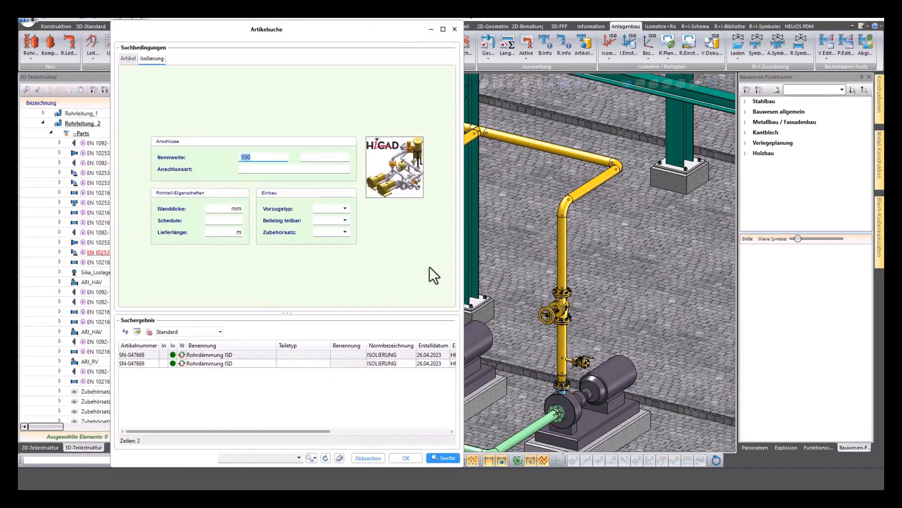
{"action": "left_click_drag", "start_coordinate": [312, 431], "coordinate": [438, 425]}
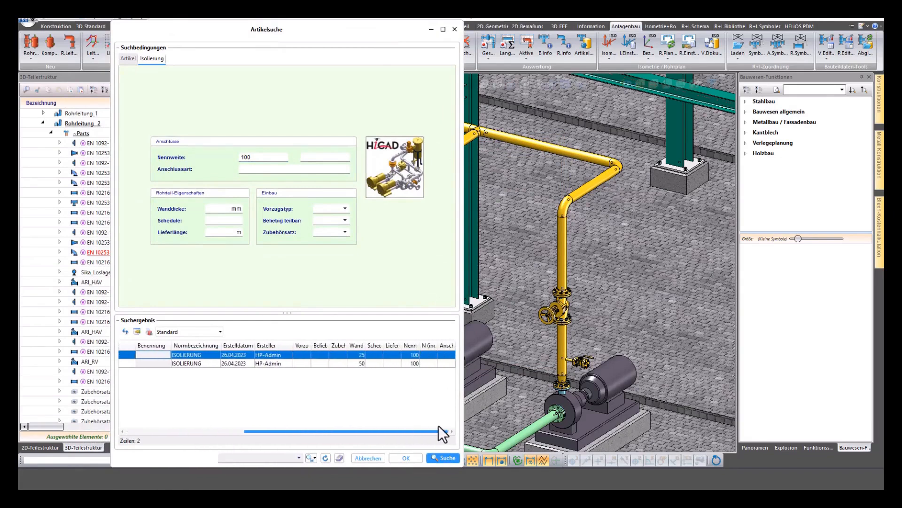
{"action": "left_click", "coordinate": [354, 365]}
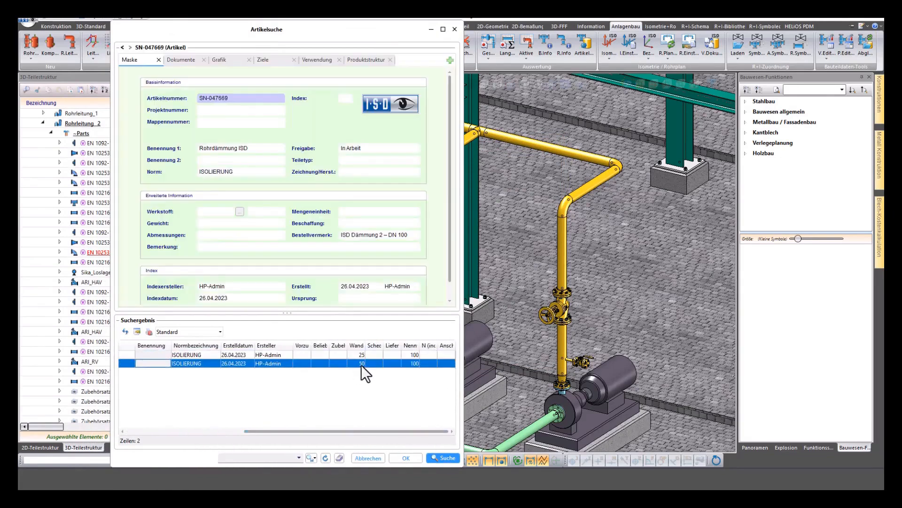
{"action": "left_click", "coordinate": [406, 458]}
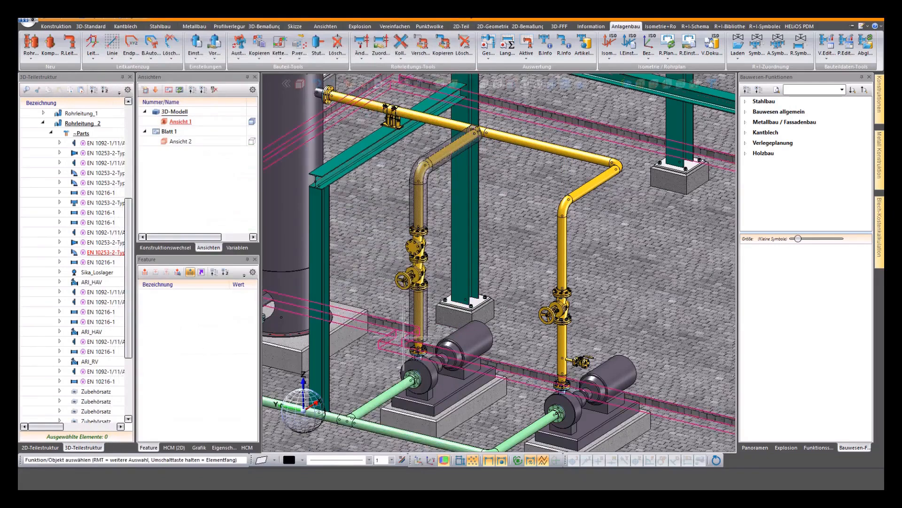
Insulate the second pump's pipe run along its guide line with DN 100 pipe insulation
{"action": "right_click", "coordinate": [564, 207]}
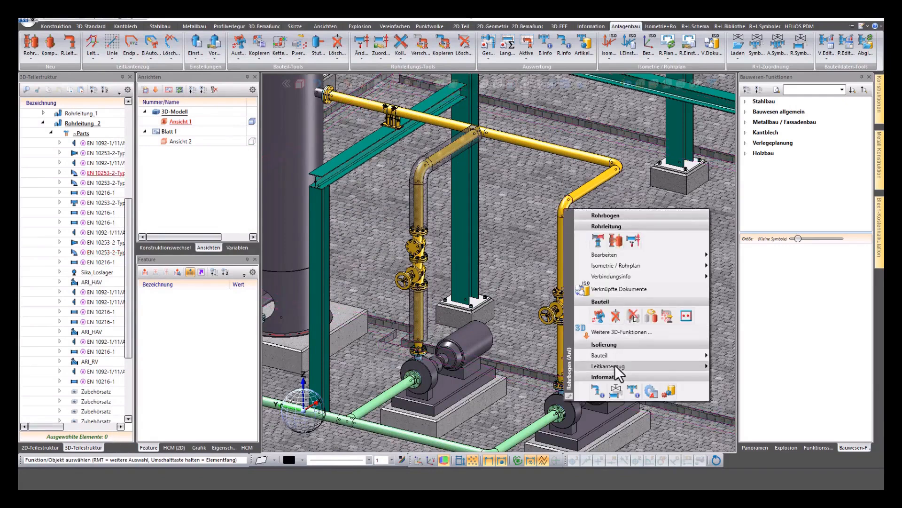
{"action": "mouse_move", "coordinate": [614, 366]}
{"action": "left_click", "coordinate": [726, 391]}
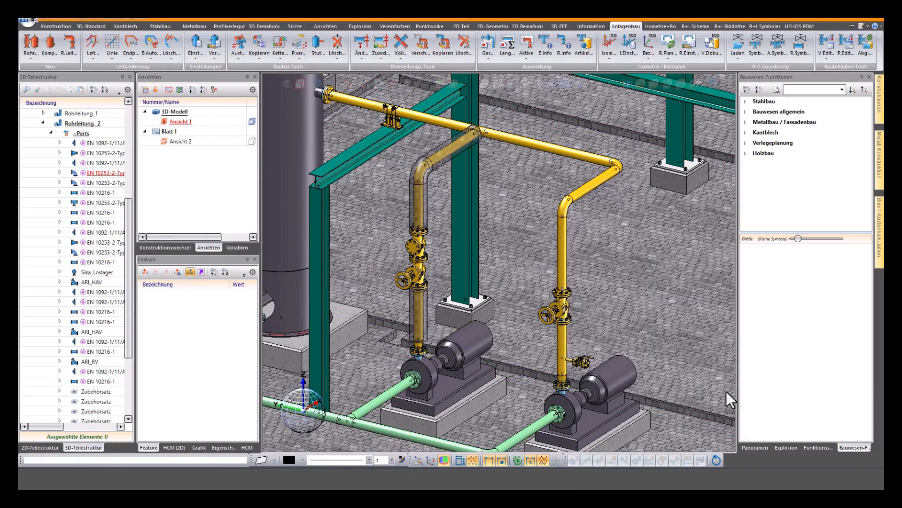
{"action": "left_click", "coordinate": [425, 357]}
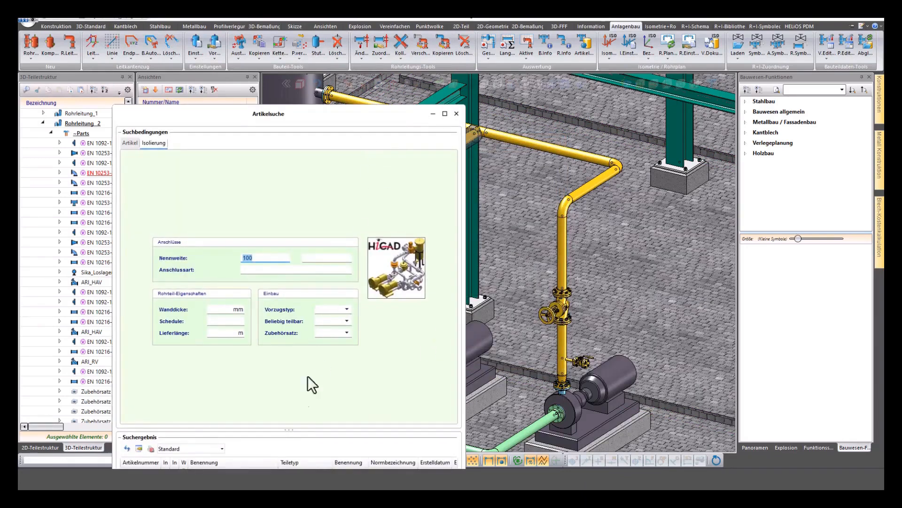
{"action": "left_click_drag", "start_coordinate": [299, 112], "coordinate": [296, 21]}
{"action": "left_click", "coordinate": [826, 466]}
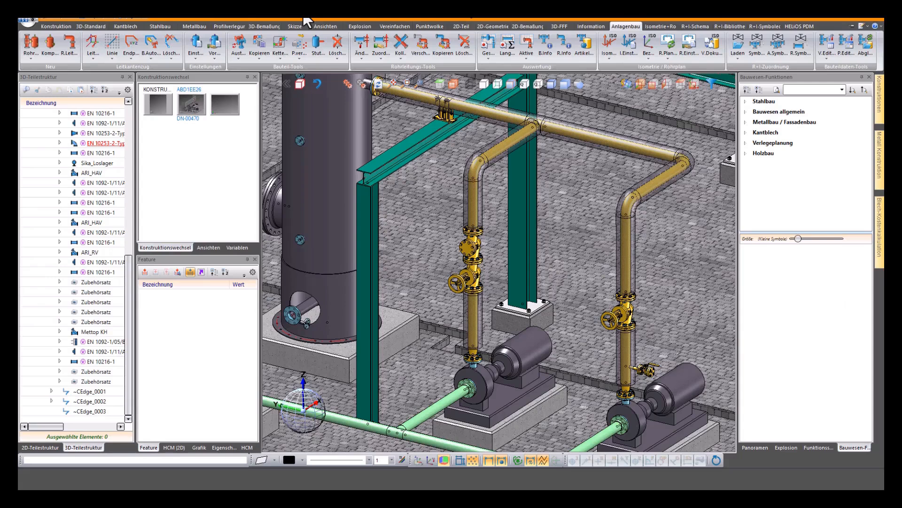
Generate an isometry of Rohrleitung_2 with drawing frame DINA1.FGA and Isometrische Projektion 3
{"action": "right_click", "coordinate": [472, 163]}
{"action": "mouse_move", "coordinate": [544, 218]}
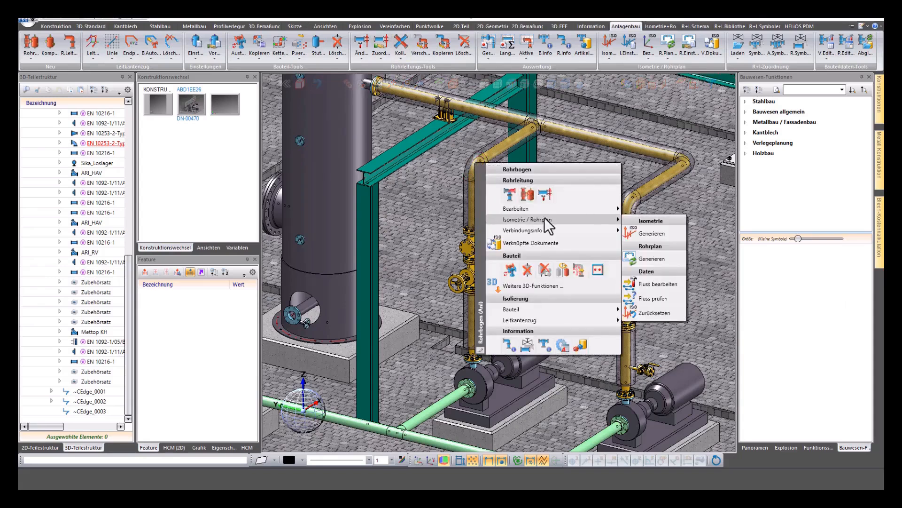
{"action": "left_click", "coordinate": [658, 236]}
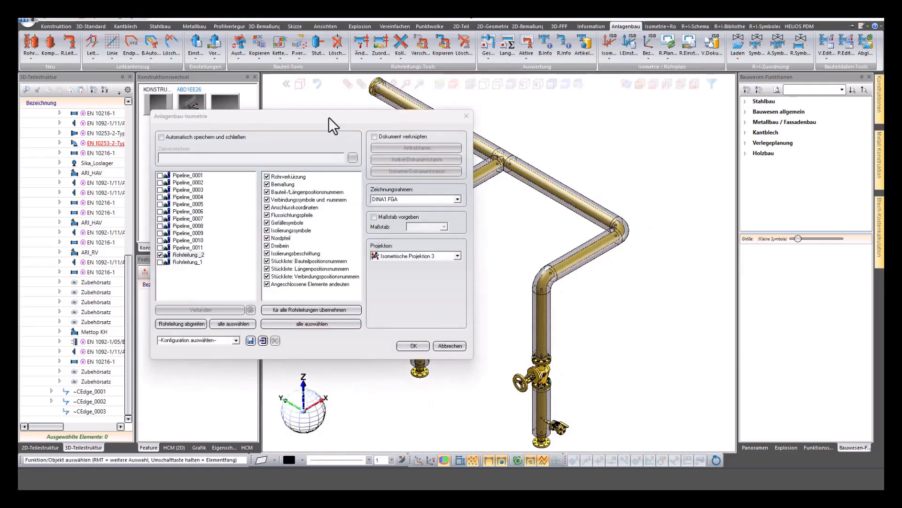
{"action": "left_click", "coordinate": [328, 117]}
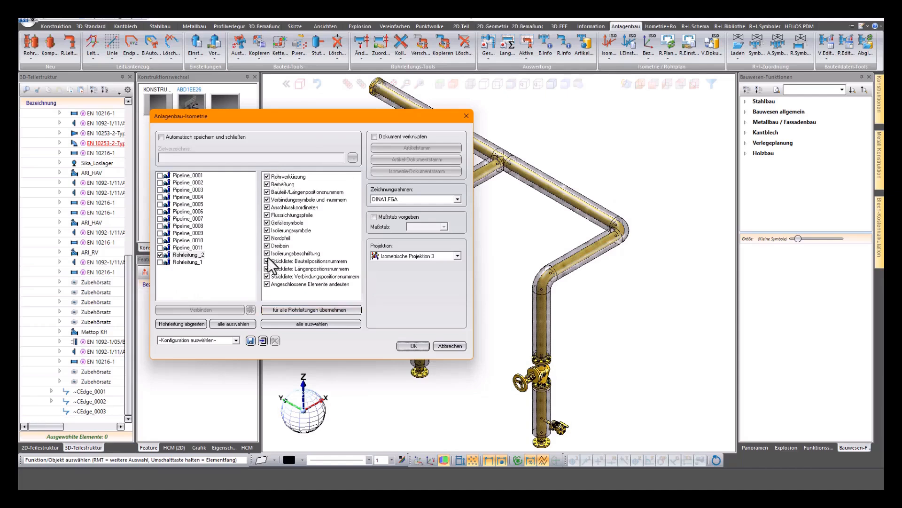
{"action": "left_click", "coordinate": [457, 201]}
{"action": "left_click", "coordinate": [458, 204]}
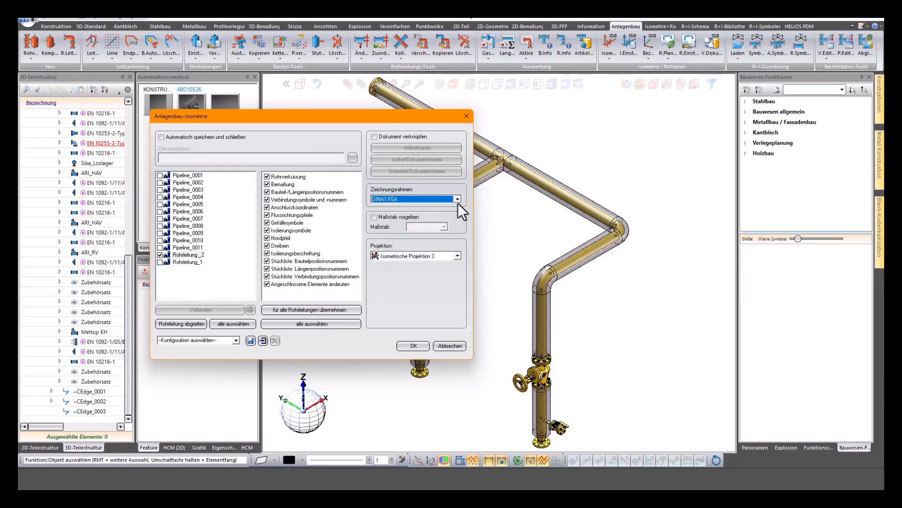
{"action": "left_click", "coordinate": [457, 256]}
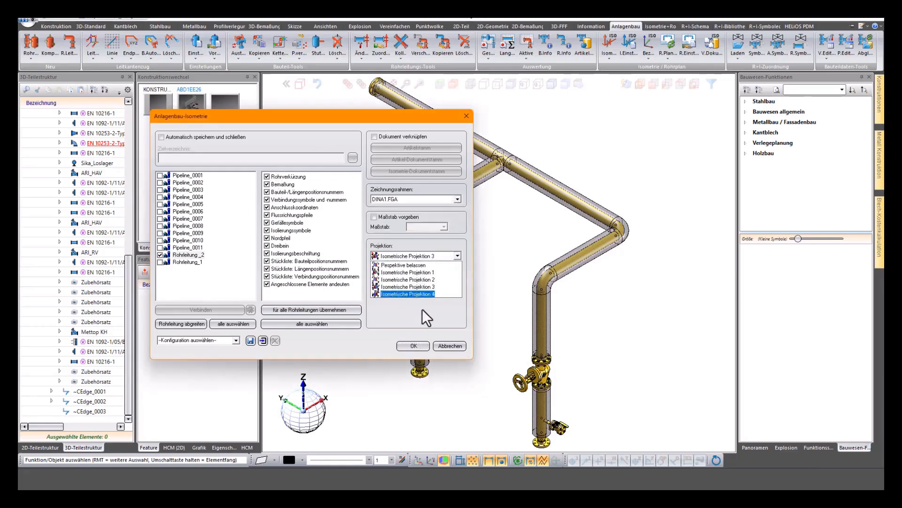
{"action": "left_click", "coordinate": [426, 286]}
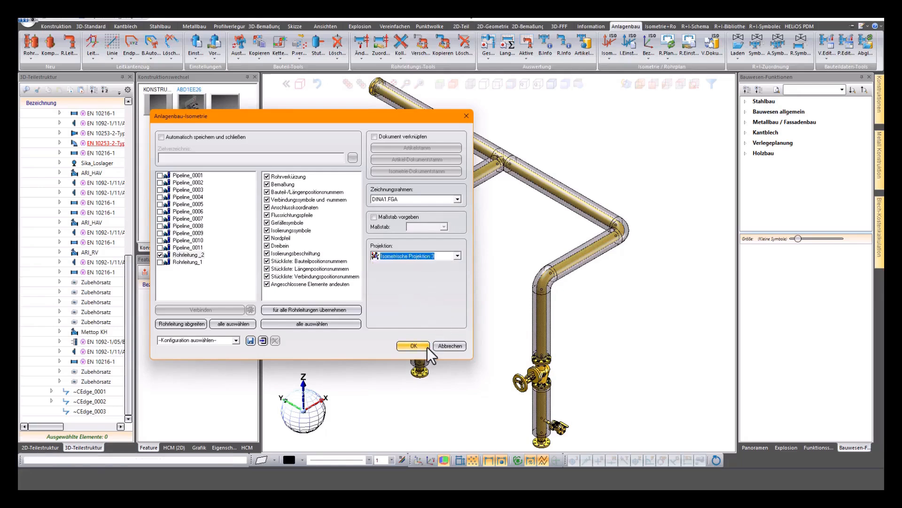
{"action": "left_click", "coordinate": [414, 346]}
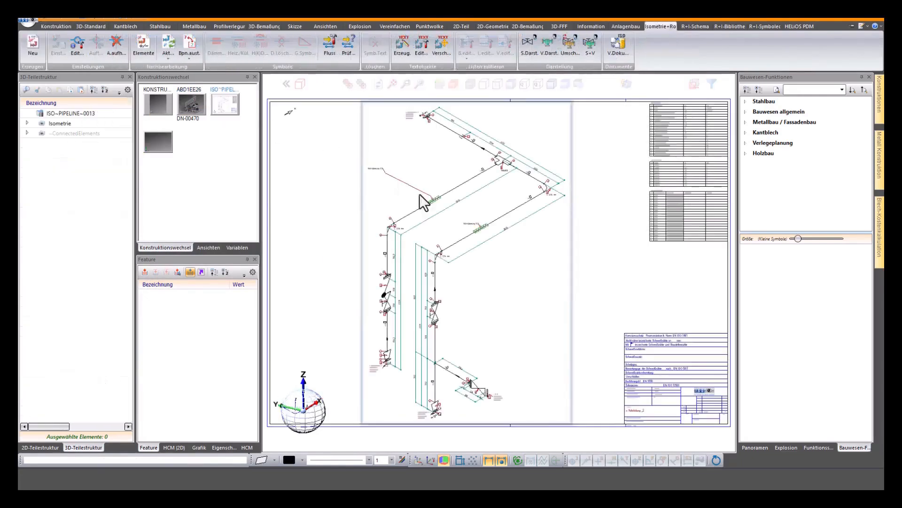
Examine the isometry's dimensions, connection coordinates and insulation labels, as well as the parts, pipe length and weld lists
{"action": "scroll", "coordinate": [442, 412], "scroll_direction": "up", "scroll_amount": 3}
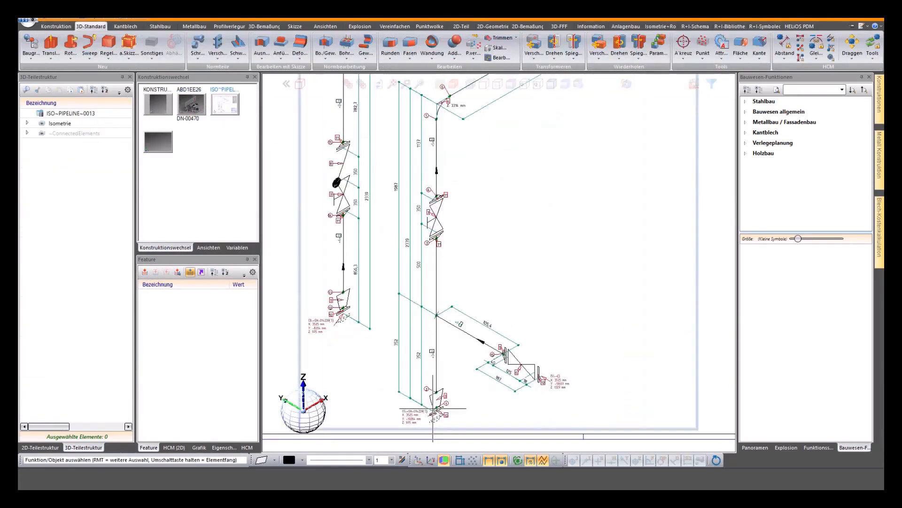
{"action": "scroll", "coordinate": [530, 390], "scroll_direction": "up", "scroll_amount": 1}
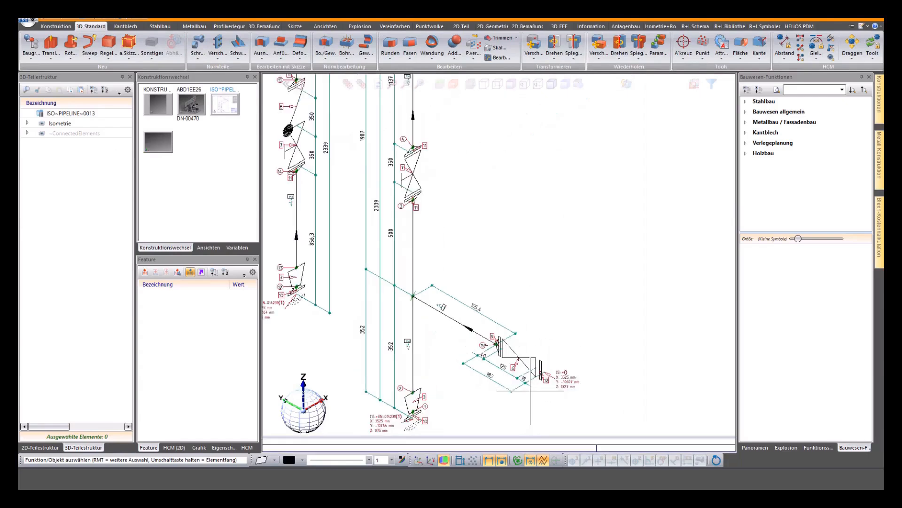
{"action": "mouse_move", "coordinate": [465, 238]}
{"action": "middle_mouse_down"}
{"action": "mouse_move", "coordinate": [492, 293]}
{"action": "mouse_move", "coordinate": [505, 388]}
{"action": "middle_mouse_up"}
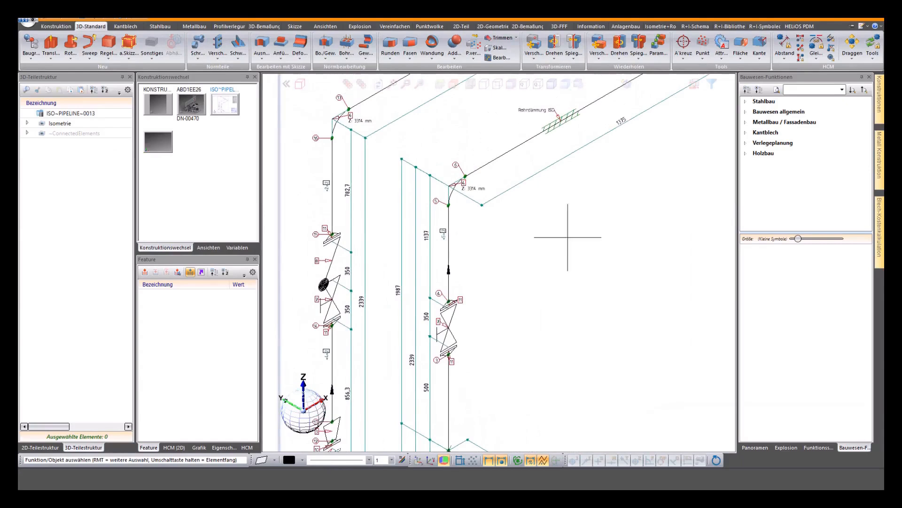
{"action": "mouse_move", "coordinate": [610, 174]}
{"action": "middle_mouse_down"}
{"action": "mouse_move", "coordinate": [554, 337]}
{"action": "mouse_move", "coordinate": [550, 413]}
{"action": "mouse_move", "coordinate": [563, 453]}
{"action": "mouse_move", "coordinate": [535, 386]}
{"action": "mouse_move", "coordinate": [392, 359]}
{"action": "middle_mouse_up"}
{"action": "scroll", "coordinate": [438, 343], "scroll_direction": "down", "scroll_amount": 4}
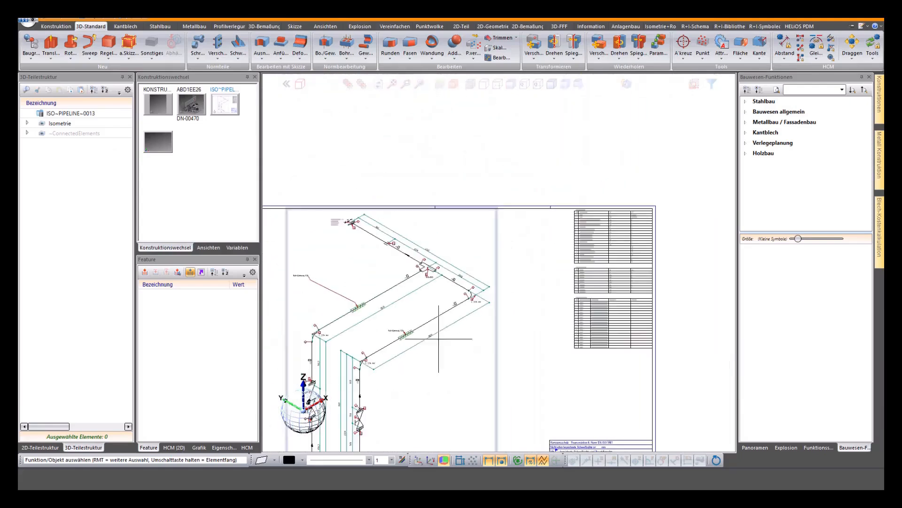
{"action": "scroll", "coordinate": [646, 225], "scroll_direction": "up", "scroll_amount": 4}
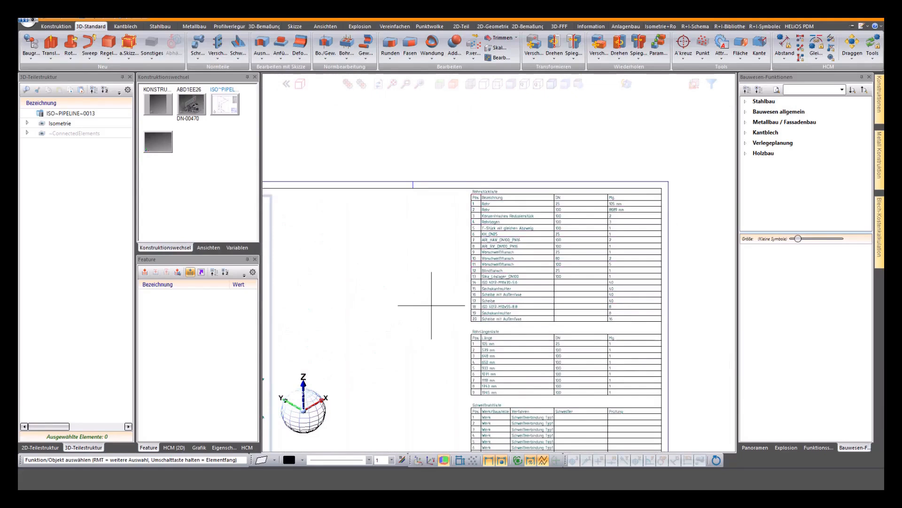
{"action": "middle_click_drag", "start_coordinate": [433, 312], "coordinate": [453, 262]}
{"action": "mouse_move", "coordinate": [454, 355]}
{"action": "middle_mouse_down"}
{"action": "mouse_move", "coordinate": [490, 203]}
{"action": "mouse_move", "coordinate": [478, 234]}
{"action": "mouse_move", "coordinate": [433, 269]}
{"action": "mouse_move", "coordinate": [405, 313]}
{"action": "mouse_move", "coordinate": [483, 291]}
{"action": "middle_mouse_up"}
{"action": "scroll", "coordinate": [584, 282], "scroll_direction": "down", "scroll_amount": 6}
Split the pipeline in the isometry at the elbow where the upper header meets the second pump's branch
{"action": "left_click", "coordinate": [619, 27]}
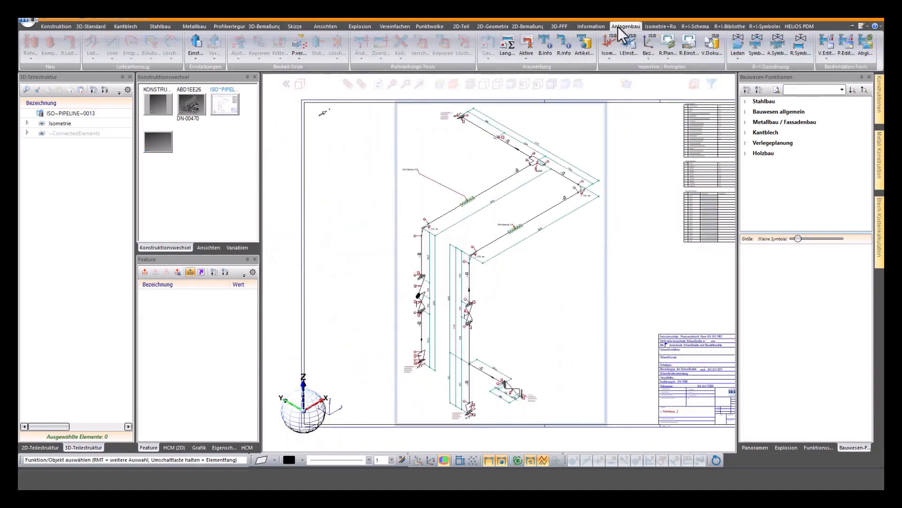
{"action": "left_click", "coordinate": [661, 27]}
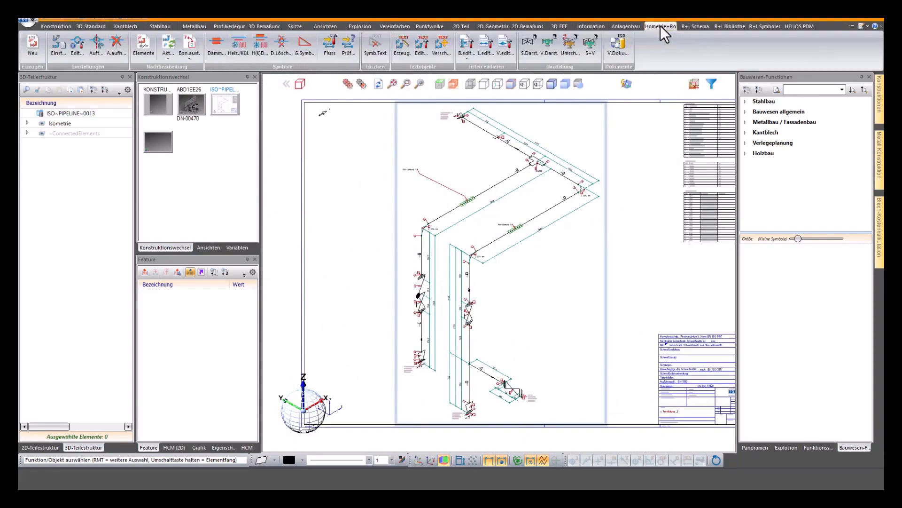
{"action": "left_click", "coordinate": [92, 44]}
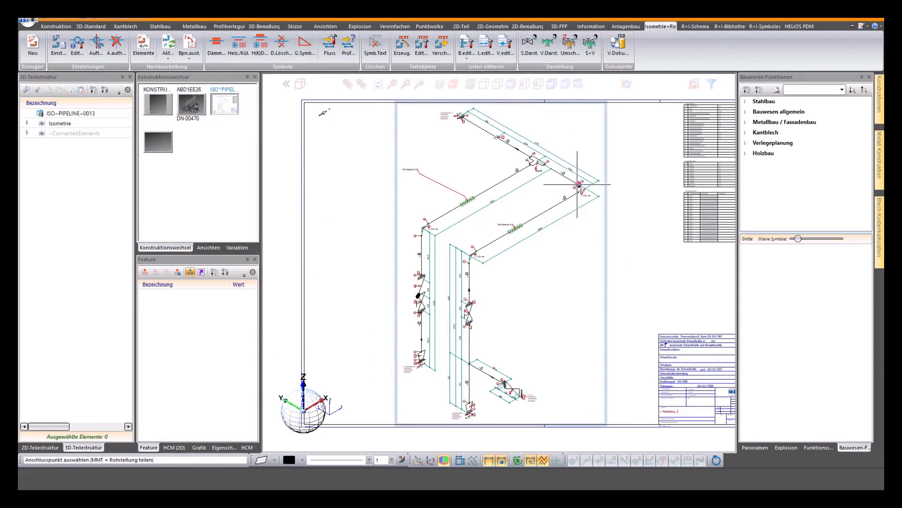
{"action": "left_click", "coordinate": [550, 188]}
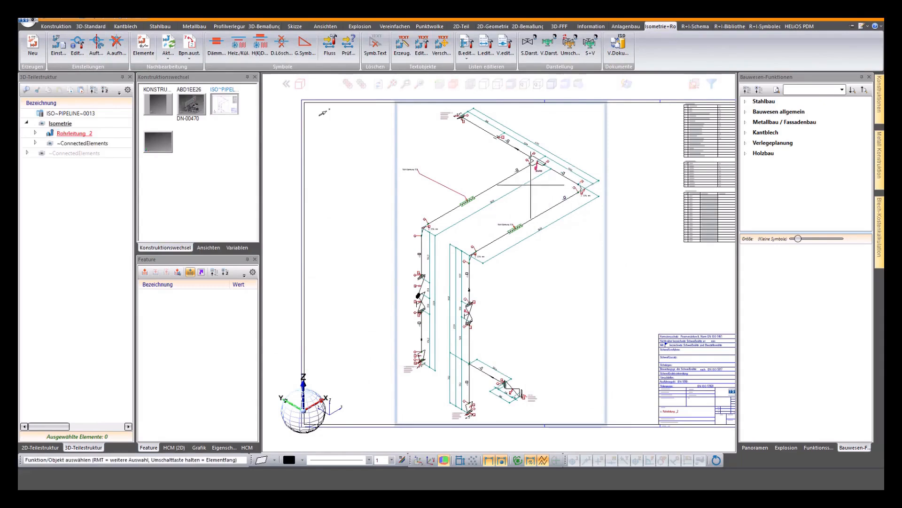
Generate separate isometries for parts 1 and 2 of Rohrleitung_2 with frame DINA1.FGA and view both resulting sheets
{"action": "left_click", "coordinate": [39, 52]}
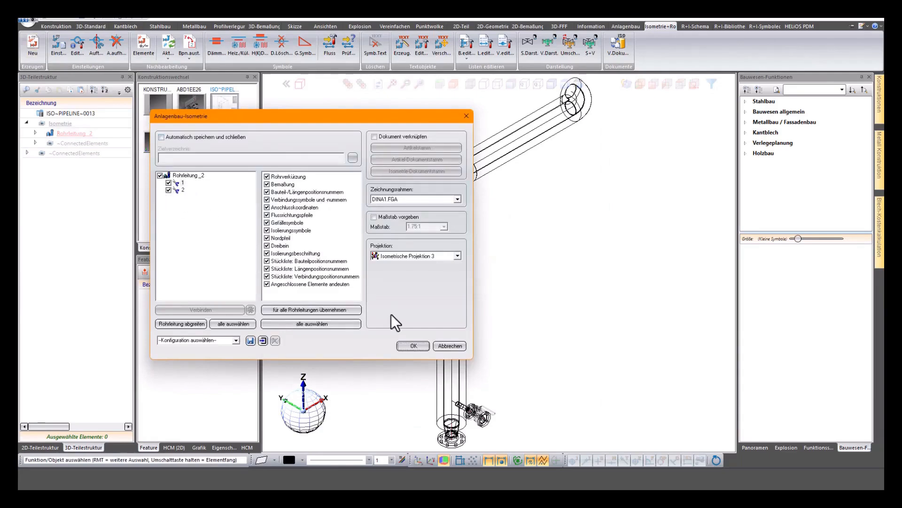
{"action": "left_click", "coordinate": [426, 346]}
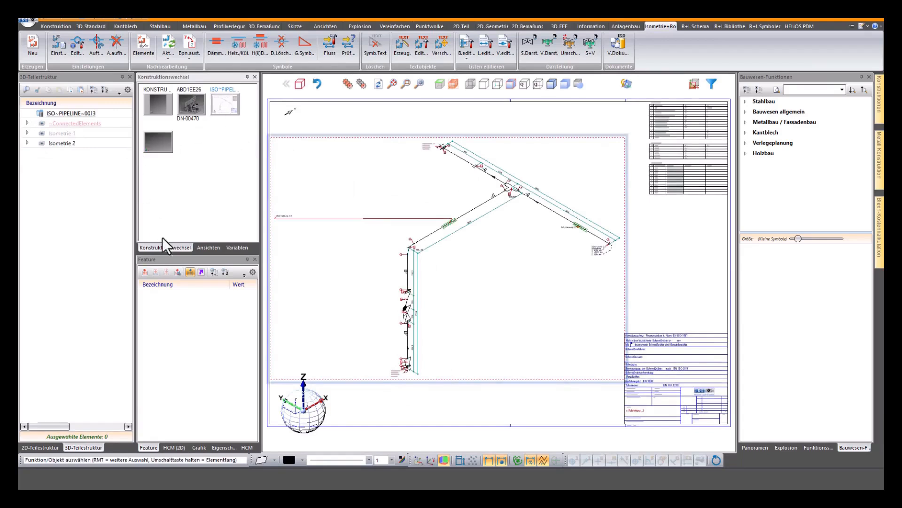
{"action": "left_click", "coordinate": [208, 247]}
{"action": "double_click", "coordinate": [191, 143]}
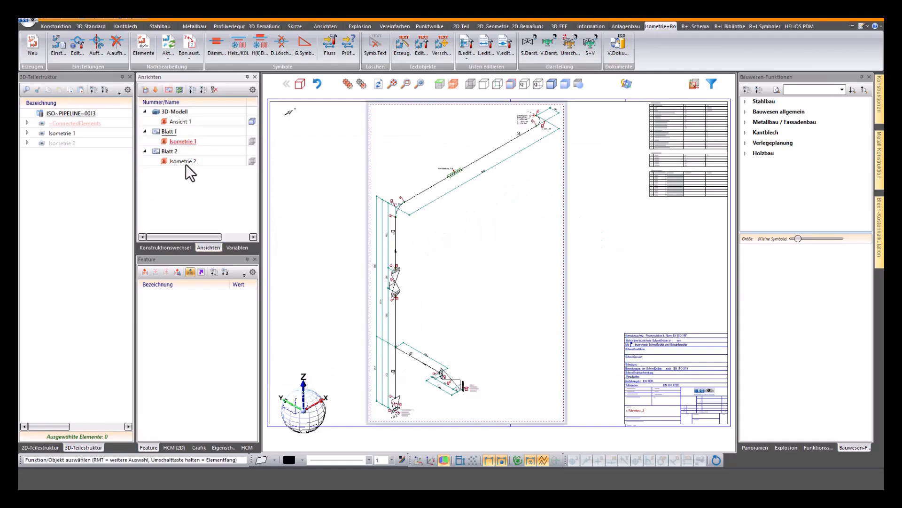
{"action": "left_click", "coordinate": [185, 165]}
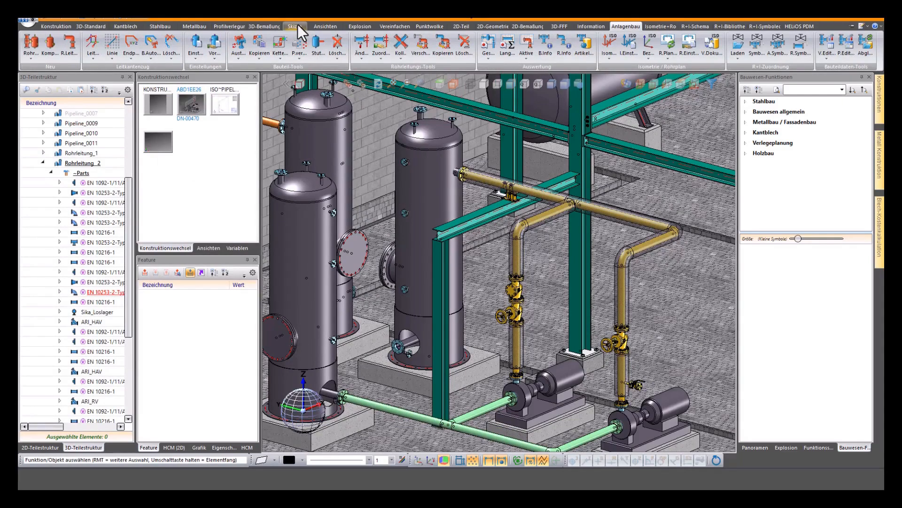
Start a piping plan for Rohrleitung_2 and select the component chains of the upper header and both pump branches, including their valves
{"action": "right_click", "coordinate": [523, 228]}
{"action": "mouse_move", "coordinate": [593, 290]}
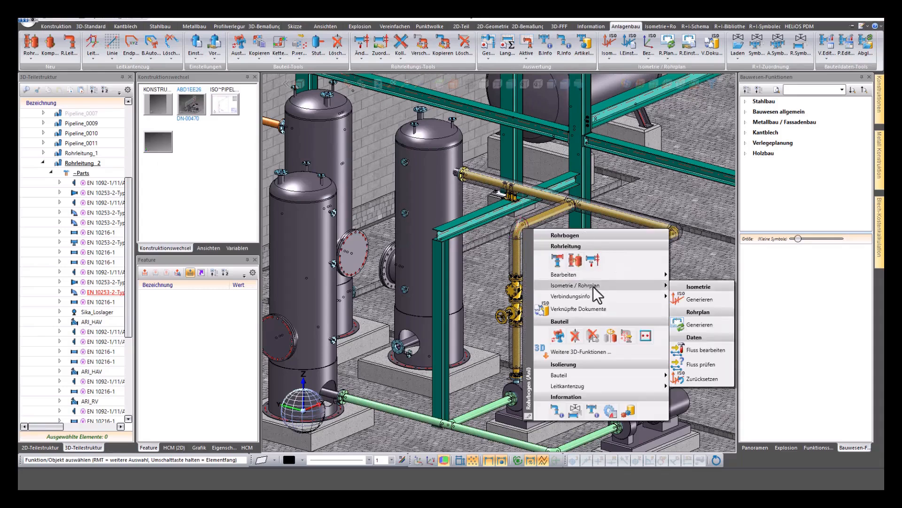
{"action": "left_click", "coordinate": [701, 324]}
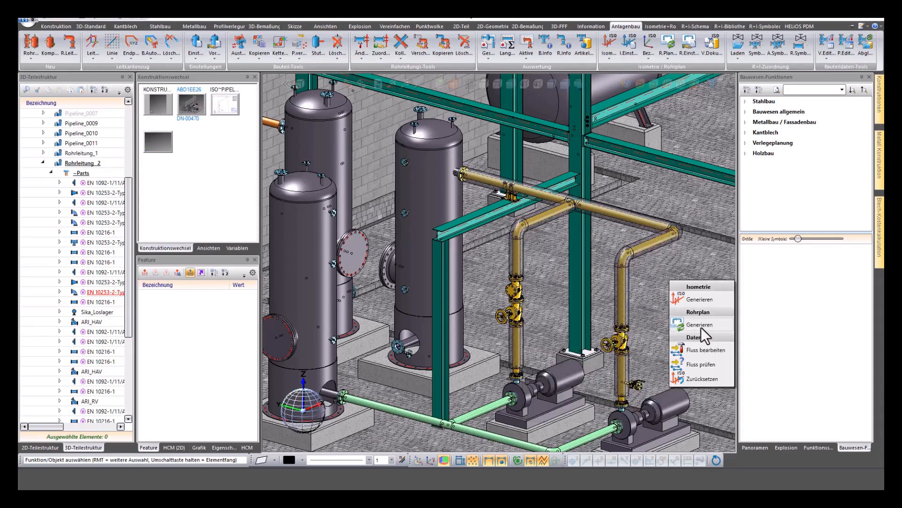
{"action": "left_click", "coordinate": [515, 265]}
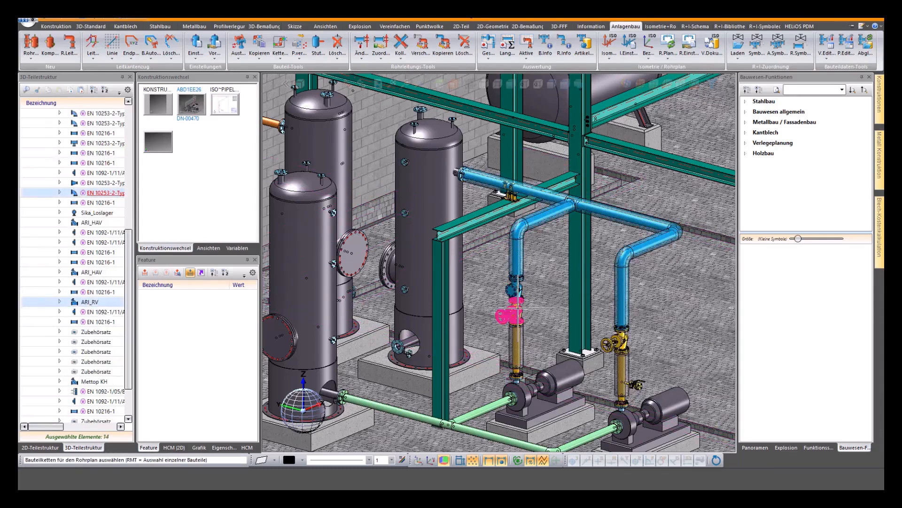
{"action": "left_click", "coordinate": [516, 324]}
{"action": "left_click", "coordinate": [623, 344]}
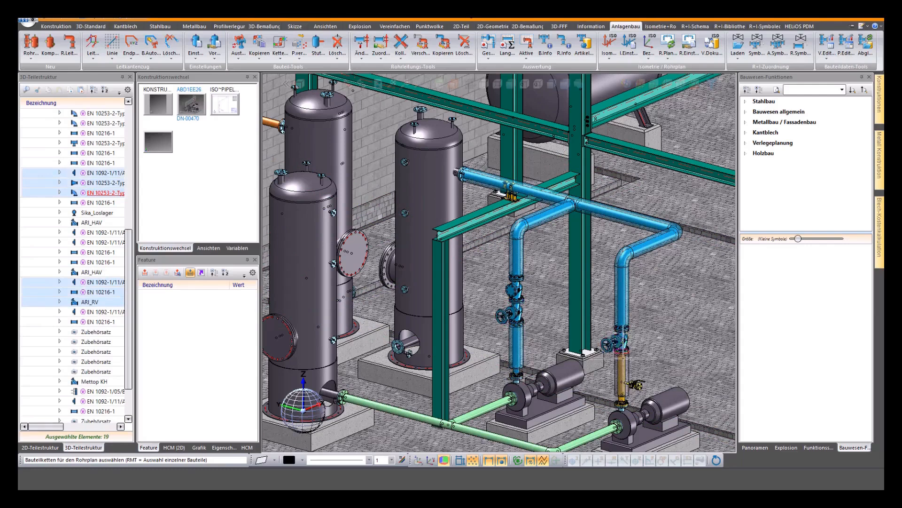
Add the small ball valve branch near the second pump to the piping plan selection and confirm the selected chains
{"action": "scroll", "coordinate": [637, 384], "scroll_direction": "up", "scroll_amount": 5}
{"action": "left_click", "coordinate": [640, 385]}
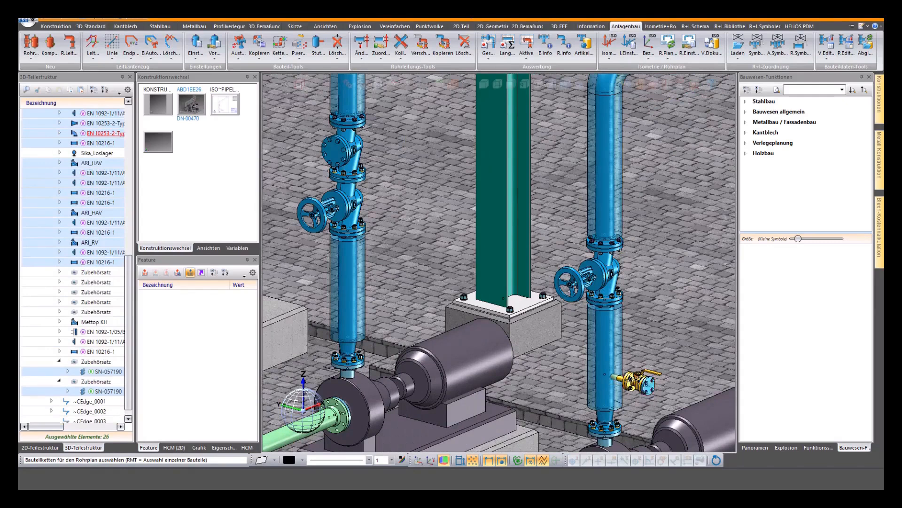
{"action": "left_click", "coordinate": [637, 384]}
{"action": "left_click", "coordinate": [637, 385]}
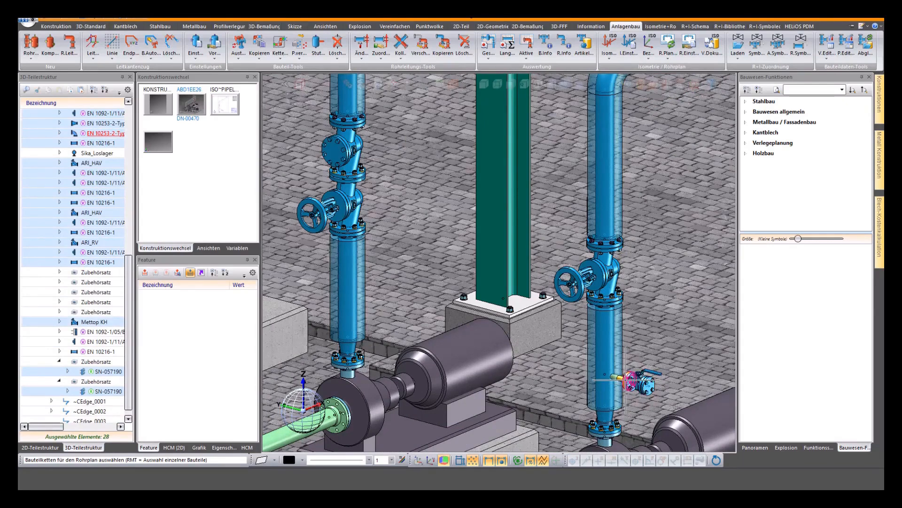
{"action": "scroll", "coordinate": [637, 385], "scroll_direction": "down", "scroll_amount": 3}
{"action": "scroll", "coordinate": [596, 303], "scroll_direction": "down", "scroll_amount": 3}
{"action": "middle_click", "coordinate": [563, 229]}
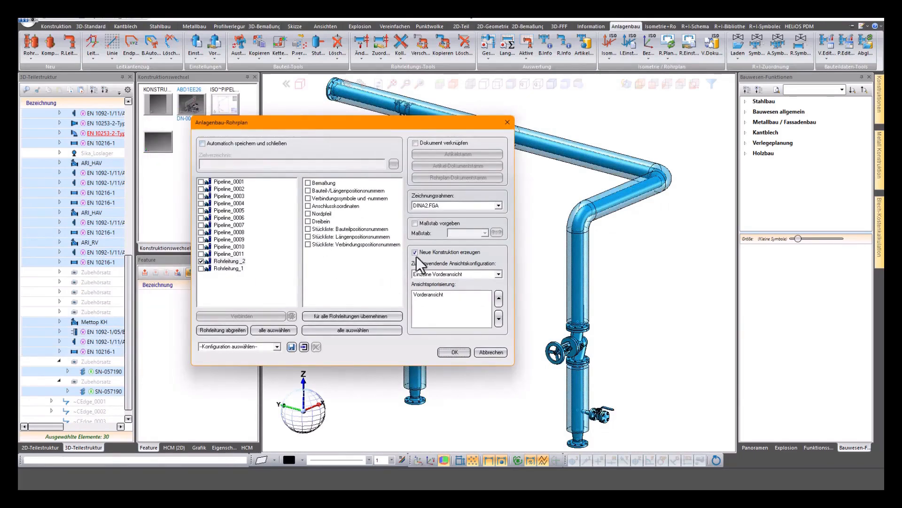
Generate the piping plan with all annotation and parts list options, drawing frame DINA1.FGA and view configuration 4 Ansichten Demo
{"action": "left_click", "coordinate": [341, 331]}
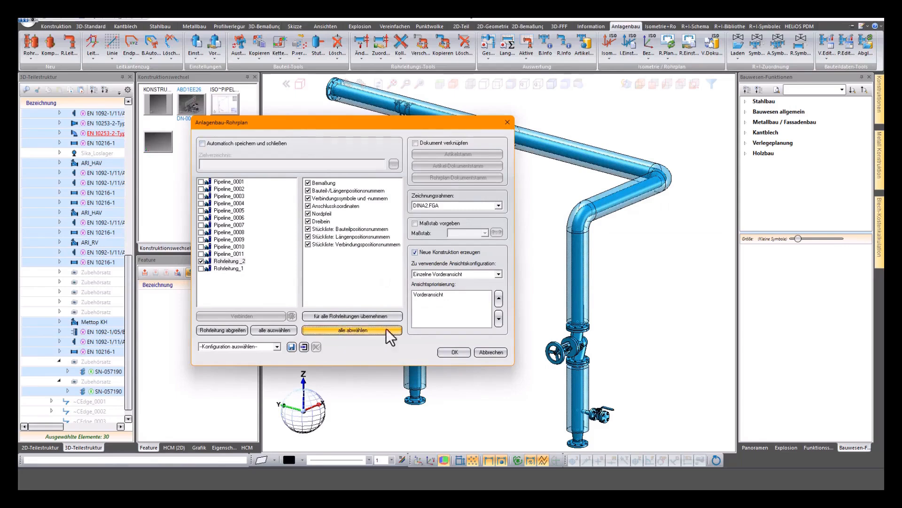
{"action": "left_click", "coordinate": [497, 206]}
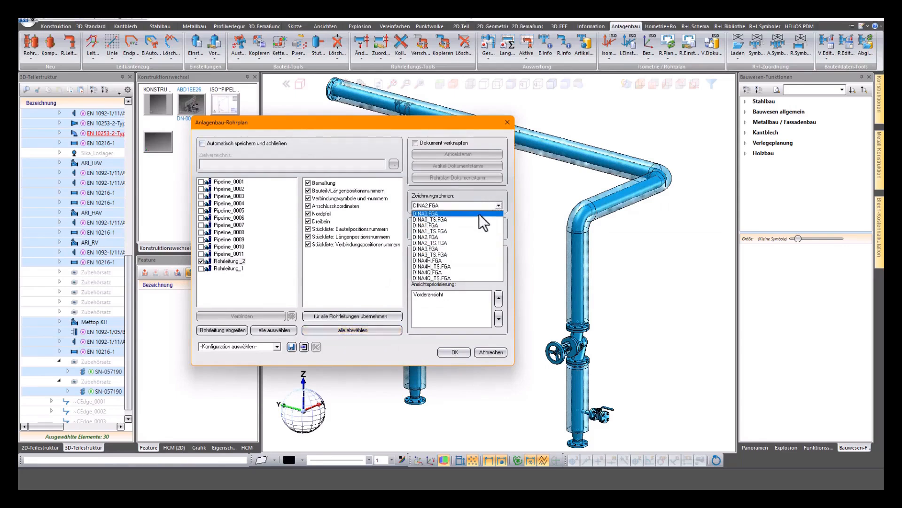
{"action": "left_click", "coordinate": [463, 215]}
{"action": "left_click", "coordinate": [499, 274]}
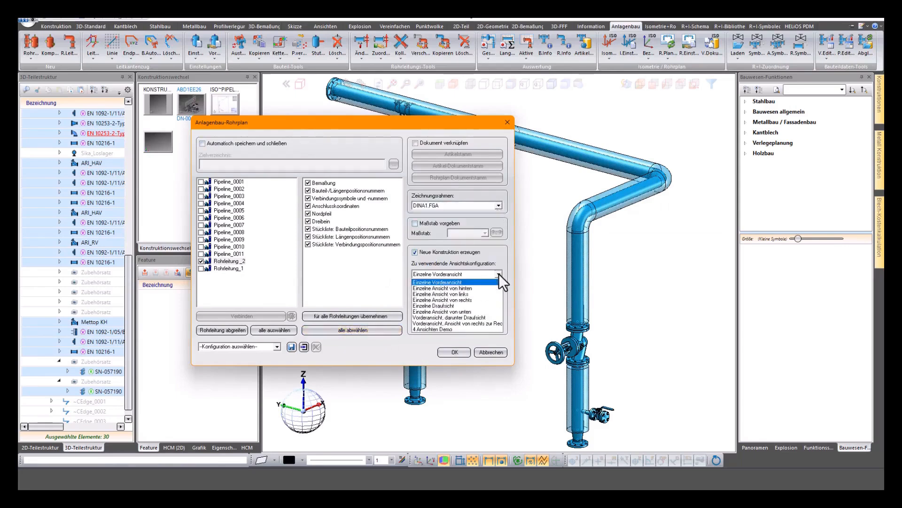
{"action": "left_click", "coordinate": [443, 331]}
{"action": "left_click", "coordinate": [454, 352]}
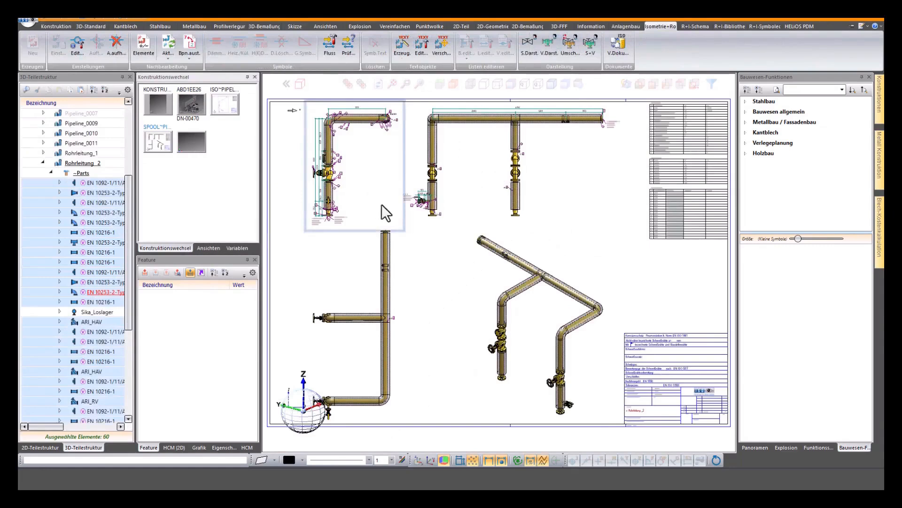
Examine the piping plan's dimensioned views and its component, length and connection lists, and return to the 3D plant model
{"action": "scroll", "coordinate": [344, 139], "scroll_direction": "up", "scroll_amount": 2}
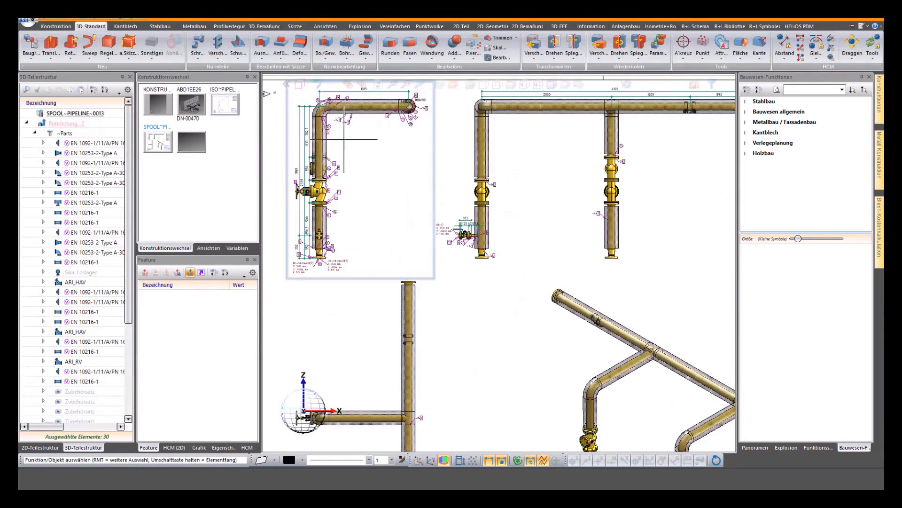
{"action": "mouse_move", "coordinate": [544, 221]}
{"action": "middle_mouse_down"}
{"action": "mouse_move", "coordinate": [512, 124]}
{"action": "mouse_move", "coordinate": [444, 214]}
{"action": "mouse_move", "coordinate": [342, 284]}
{"action": "mouse_move", "coordinate": [315, 287]}
{"action": "middle_mouse_up"}
{"action": "middle_click_drag", "start_coordinate": [517, 276], "coordinate": [443, 269]}
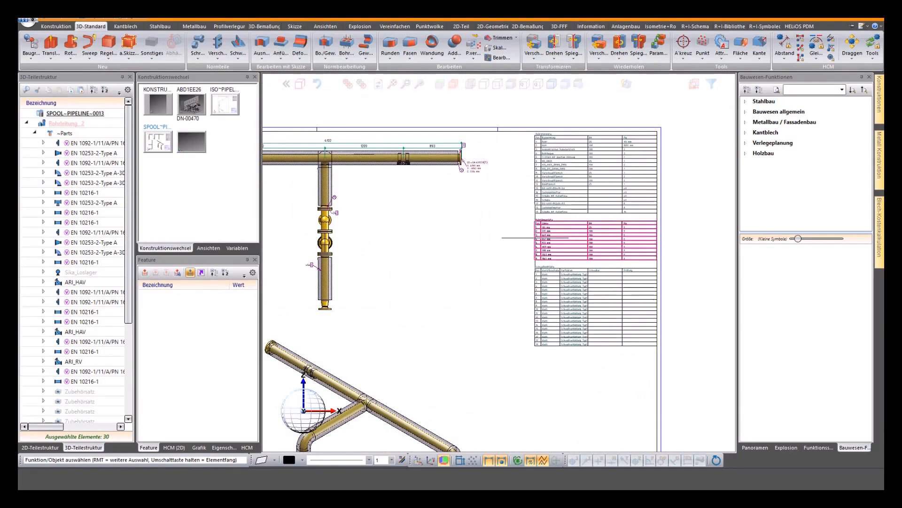
{"action": "scroll", "coordinate": [442, 282], "scroll_direction": "down", "scroll_amount": 1}
{"action": "mouse_move", "coordinate": [408, 310]}
{"action": "middle_mouse_down"}
{"action": "mouse_move", "coordinate": [592, 233]}
{"action": "mouse_move", "coordinate": [675, 226]}
{"action": "middle_mouse_up"}
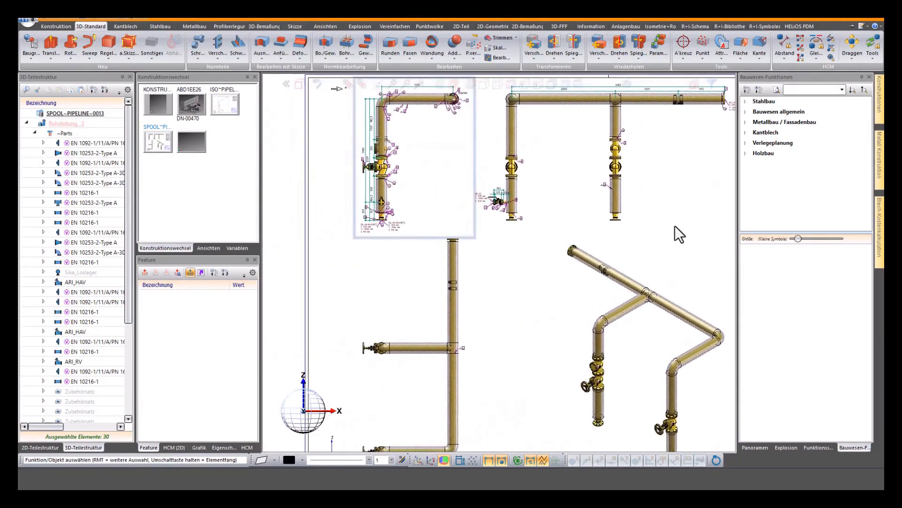
{"action": "scroll", "coordinate": [499, 194], "scroll_direction": "down", "scroll_amount": 2}
{"action": "left_click", "coordinate": [302, 85]}
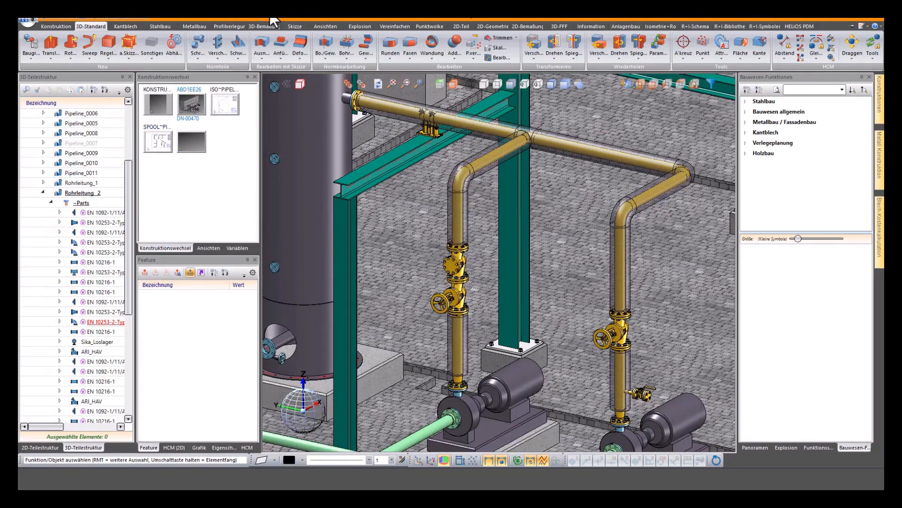